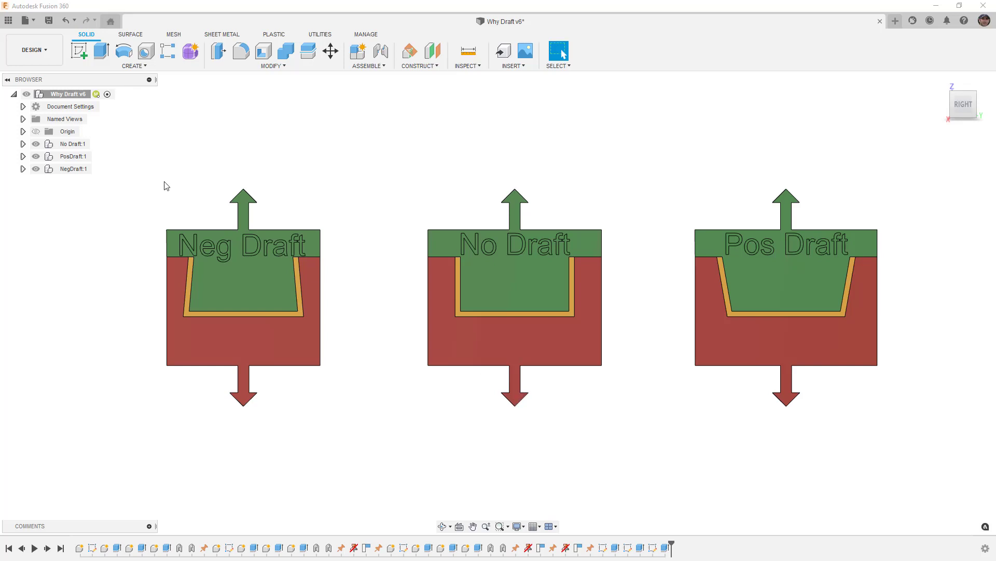
Show the No Draft mold in its named view, slide its core and cavity apart, and close them again
click(23, 119)
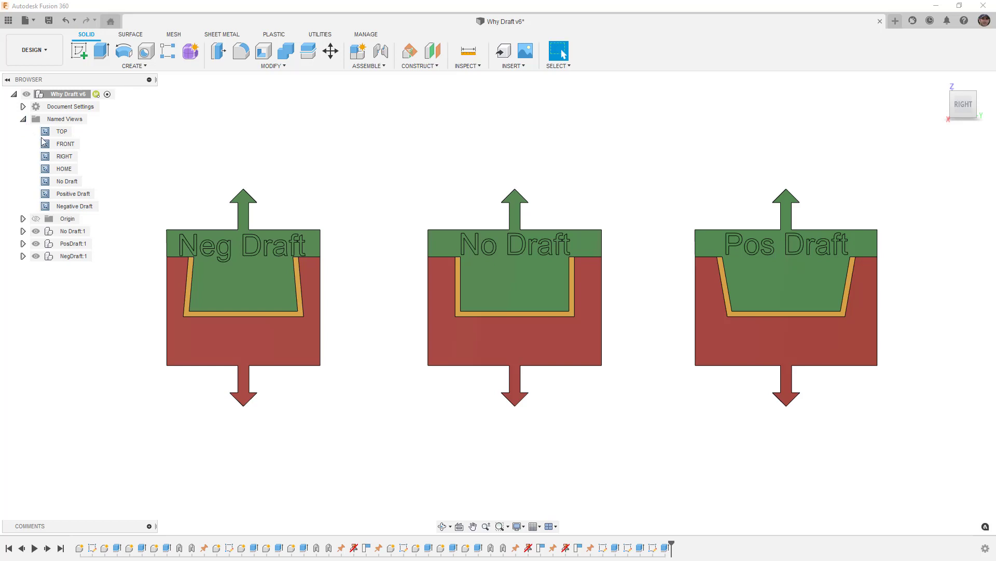
double_click(69, 182)
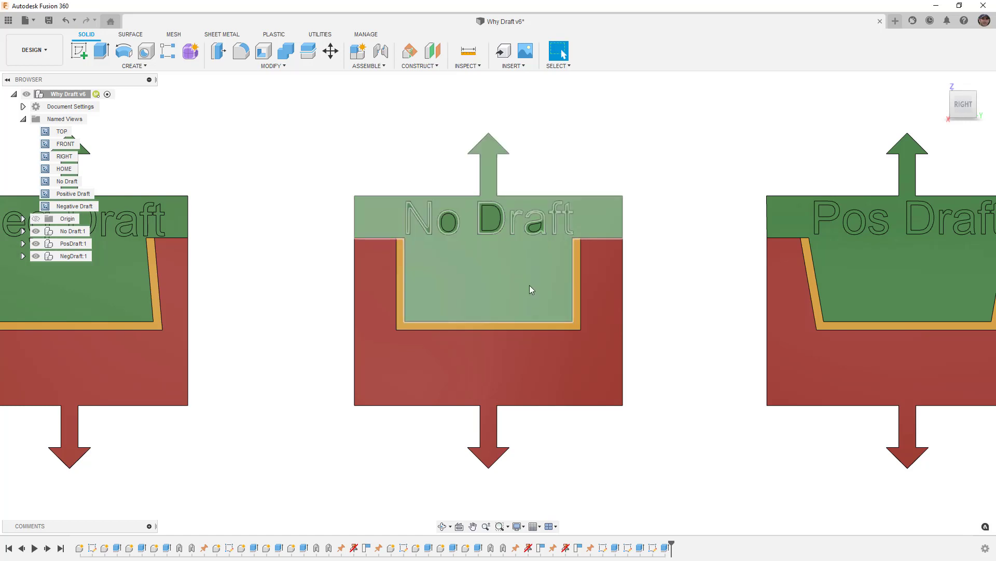
drag(530, 285, 526, 192)
drag(618, 339, 611, 468)
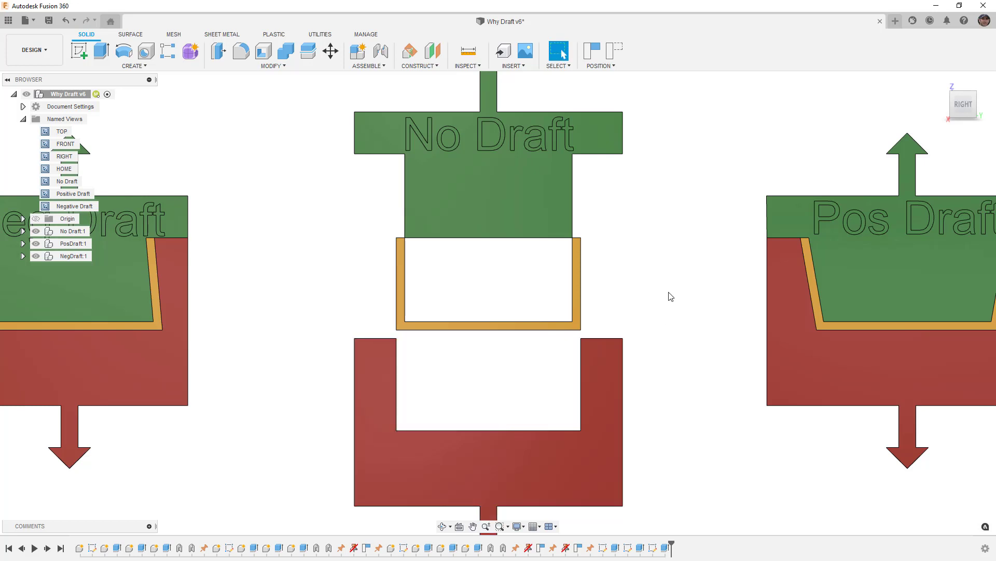
drag(605, 407, 600, 296)
drag(542, 187, 536, 292)
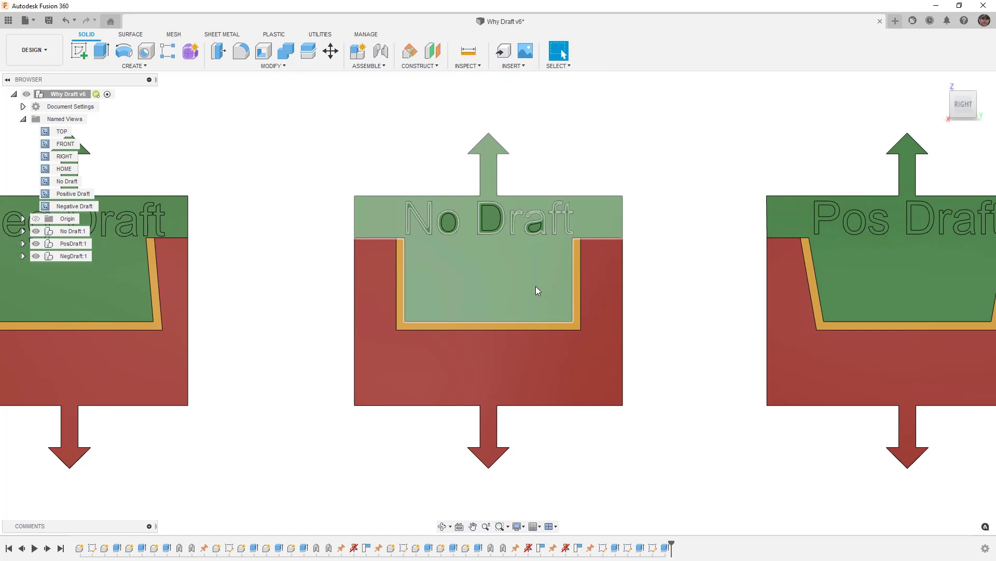
Hide the part inside the No Draft component, test the core's upward movement in the empty mold, and show the part again
click(23, 231)
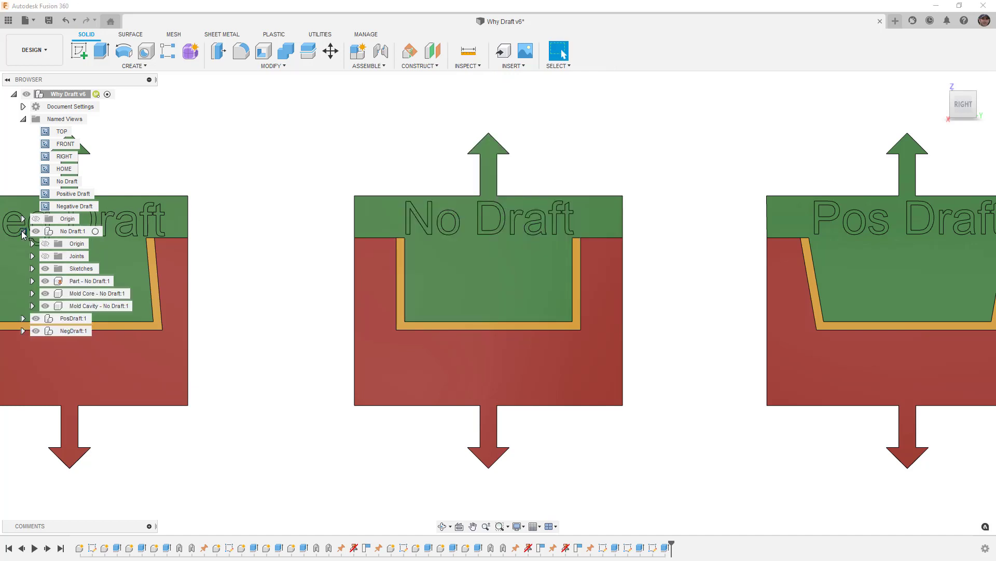
click(45, 281)
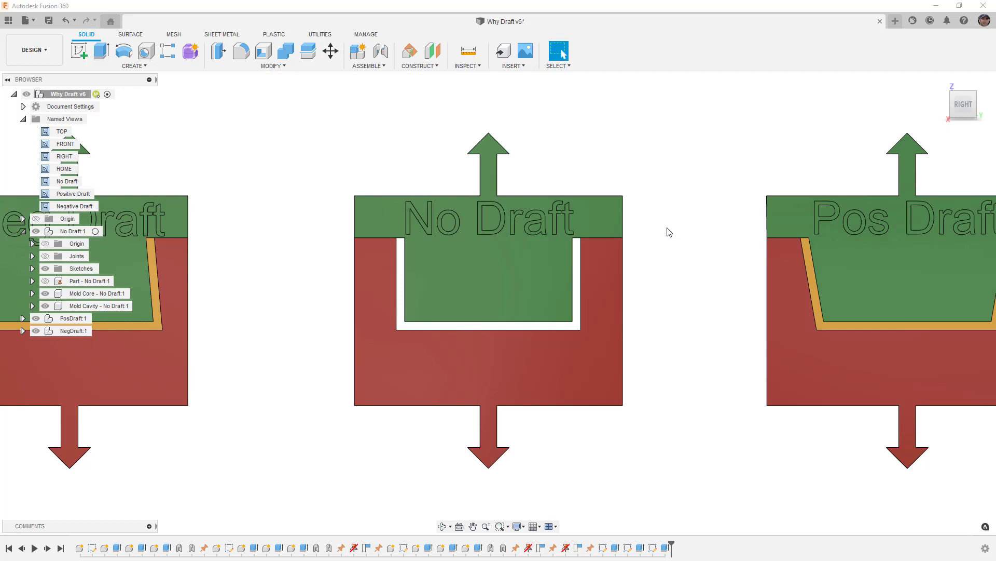
drag(550, 279, 543, 193)
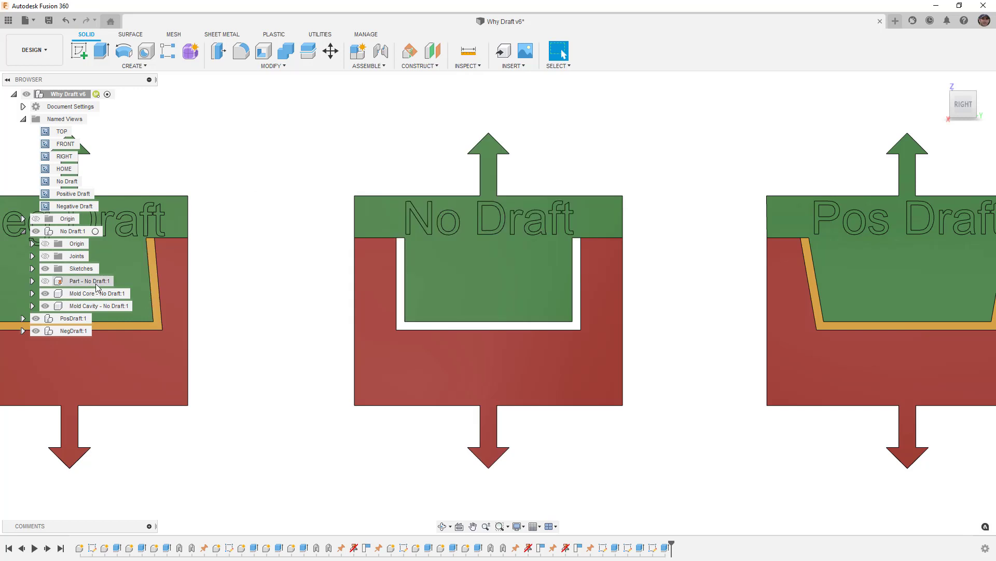
click(45, 281)
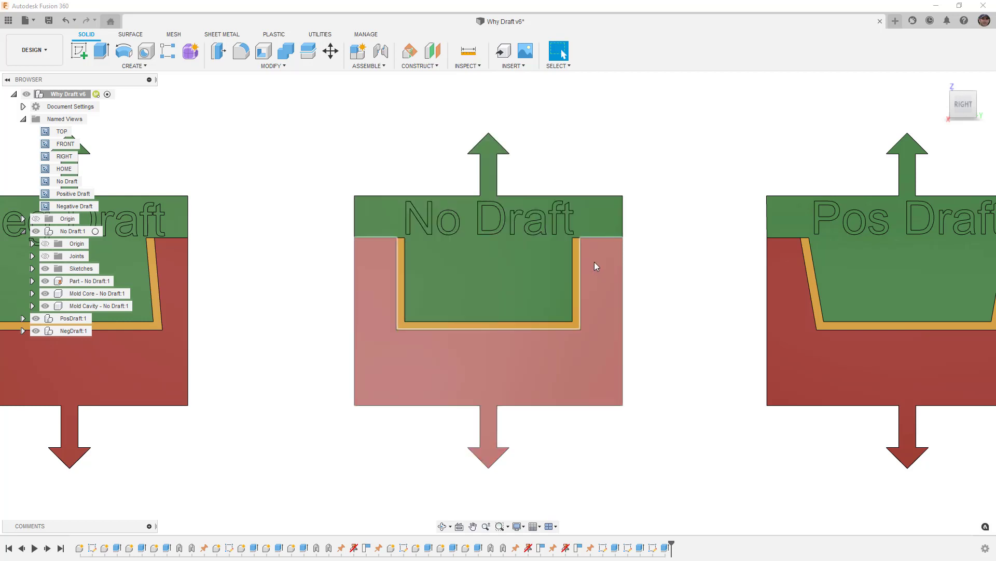
Lower the No Draft cavity and raise the core away from the visible part, and return both to the closed position
drag(593, 263, 597, 372)
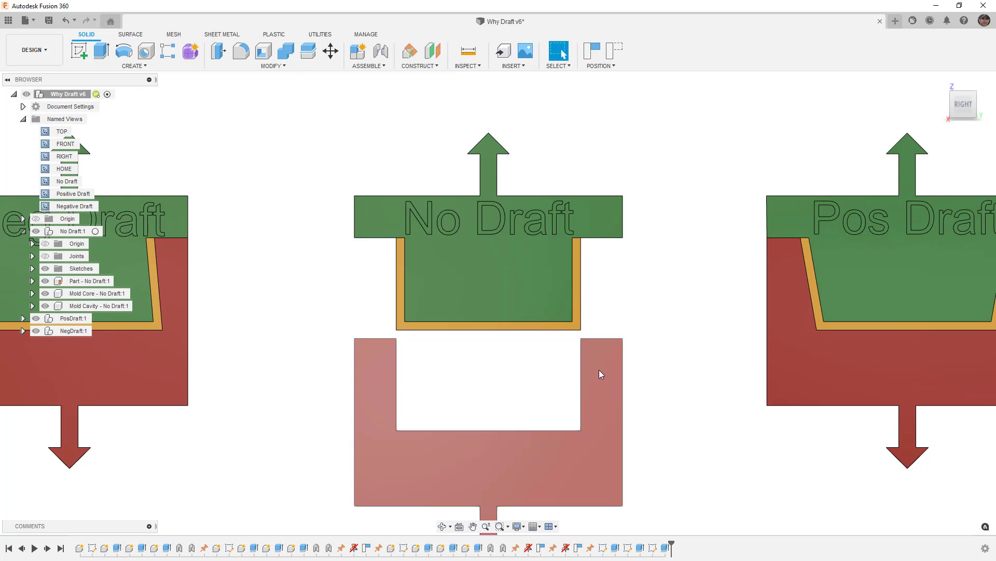
drag(553, 293, 552, 199)
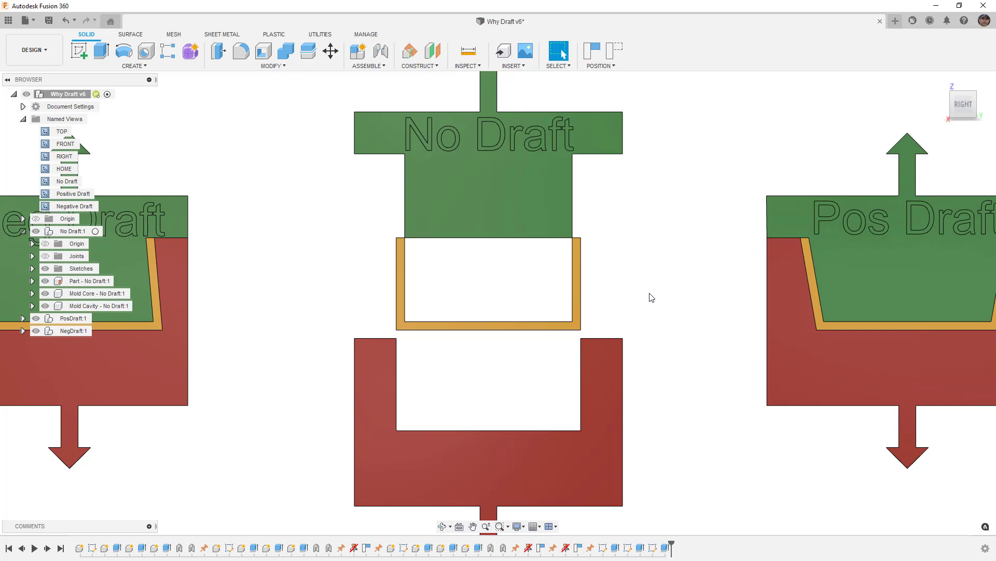
drag(562, 197, 550, 297)
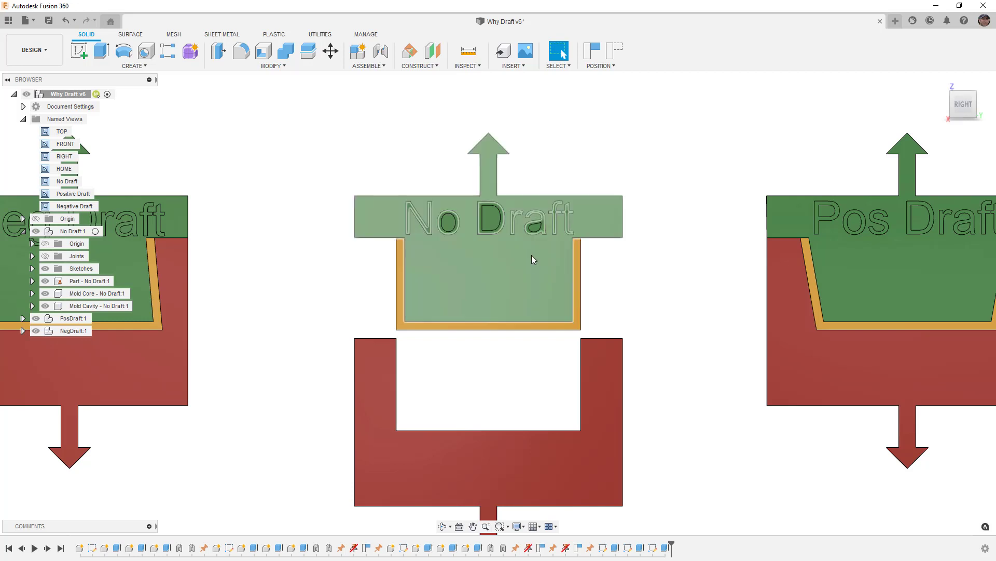
mouse_move(533, 263)
mouse_down()
mouse_move(528, 160)
mouse_move(523, 271)
mouse_up()
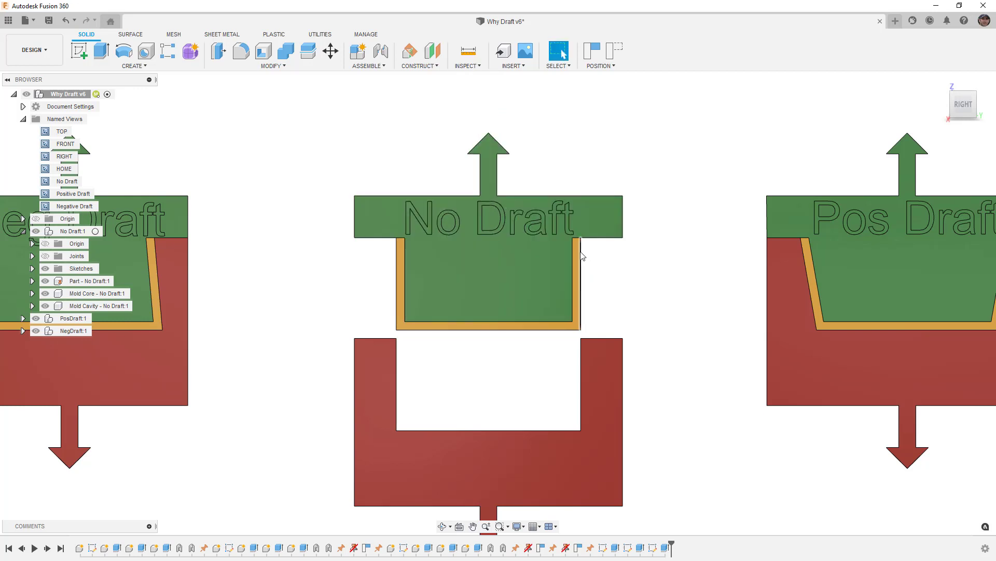
drag(602, 381, 596, 254)
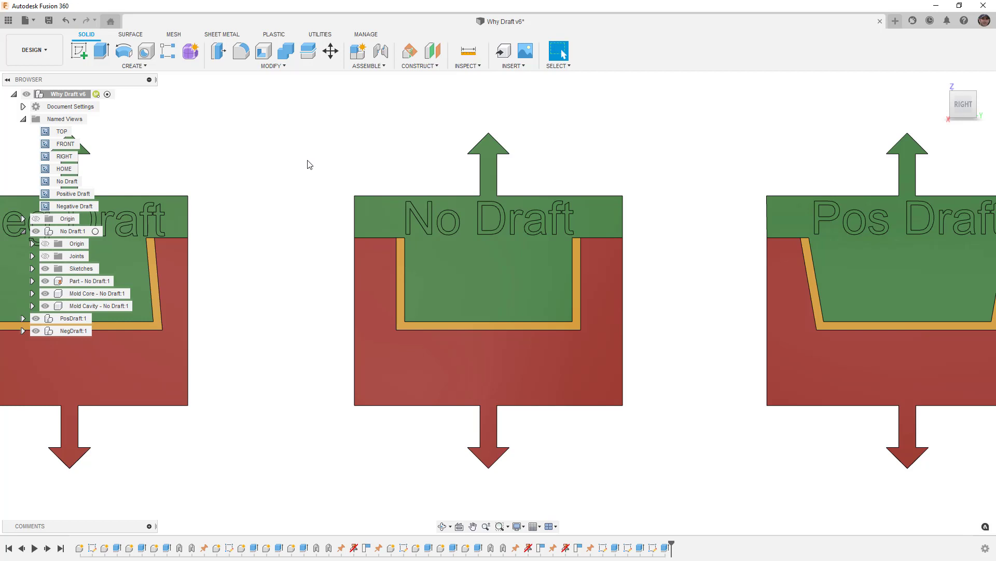
Switch to the Positive Draft named view, slide the core and cavity away from the part, and close the mold again
double_click(74, 194)
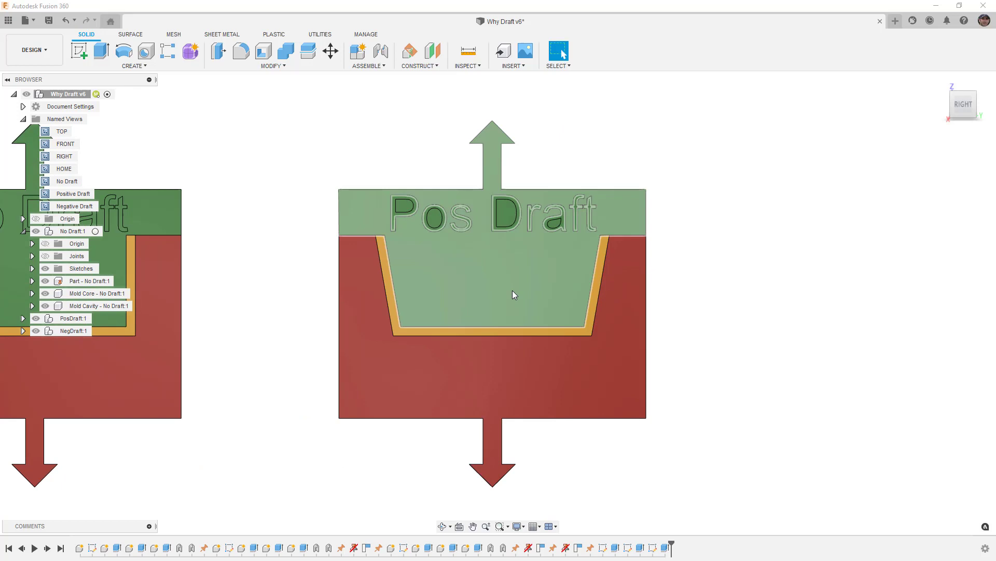
drag(512, 302, 513, 273)
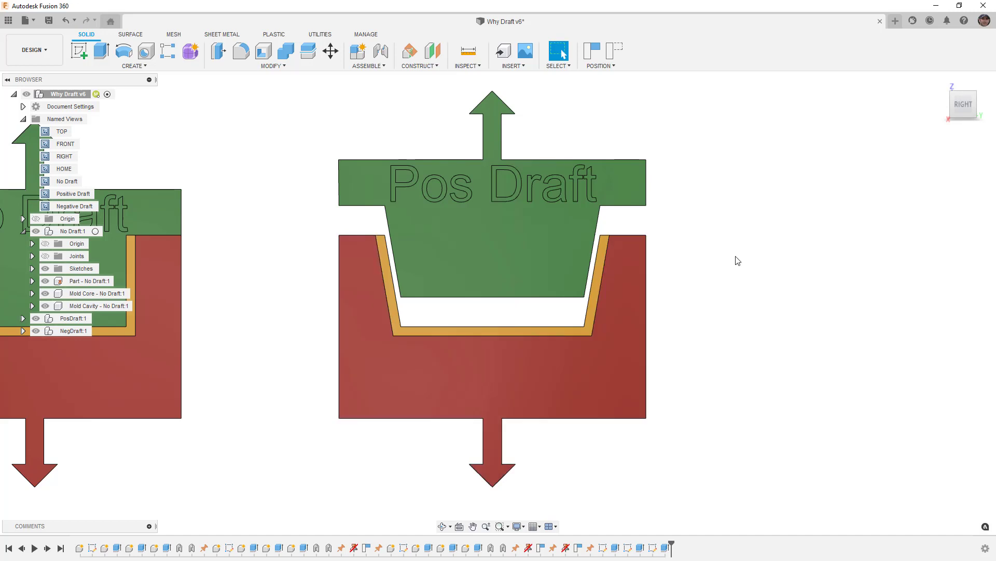
drag(583, 245, 612, 388)
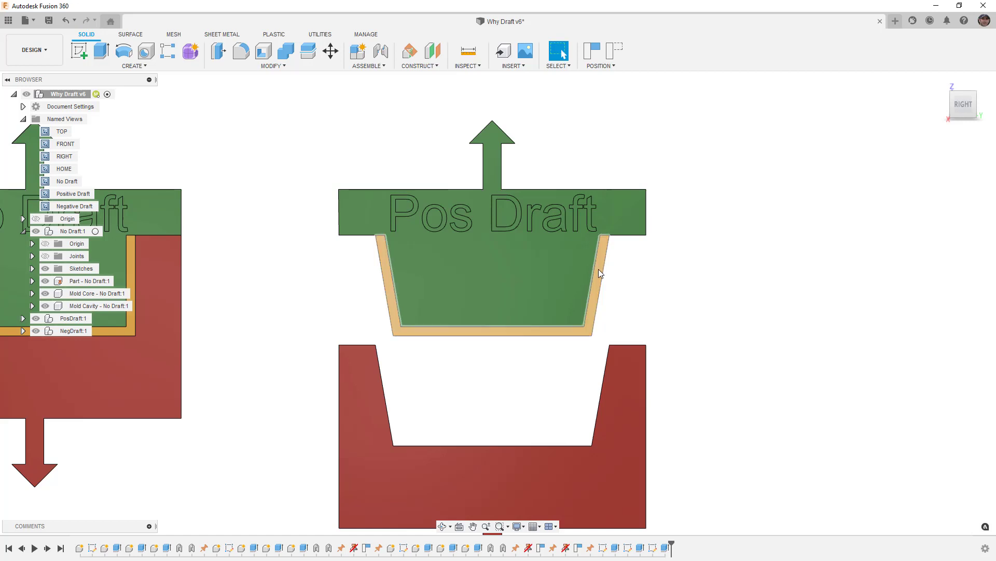
drag(558, 299, 559, 290)
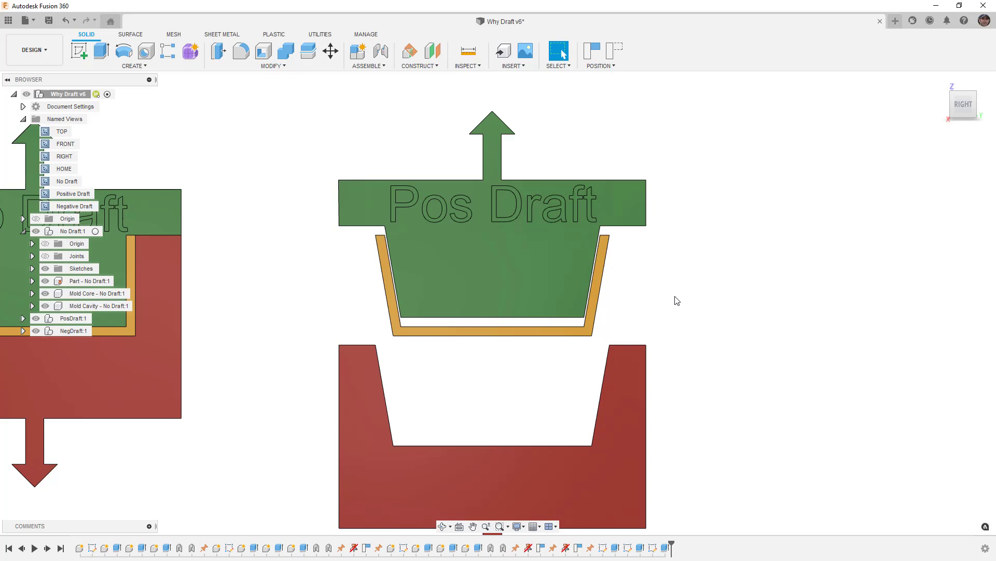
drag(568, 242, 617, 331)
drag(616, 400, 628, 276)
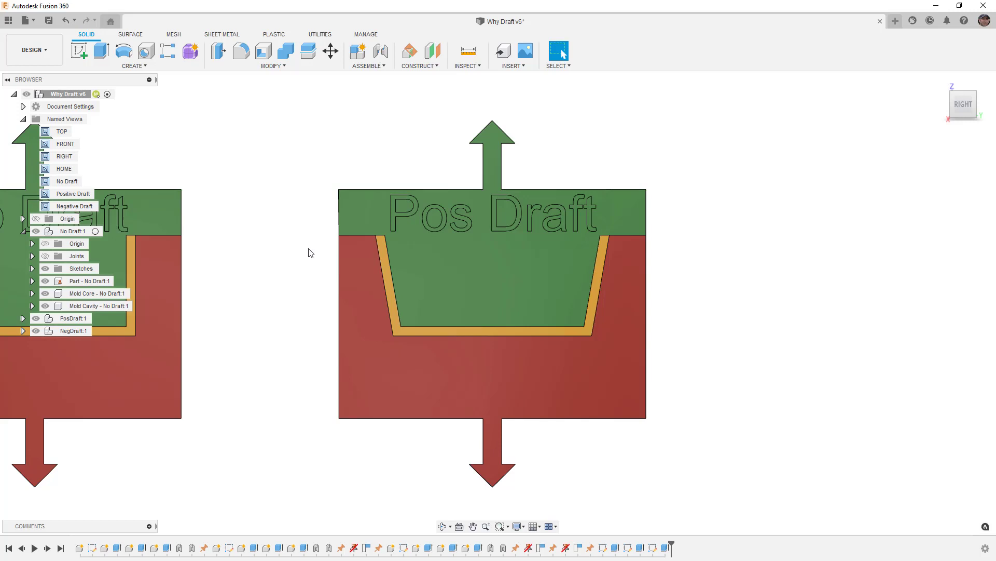
Switch to the Negative Draft named view, slide the core up through the part to examine their upper edges, and undo the movement
double_click(80, 207)
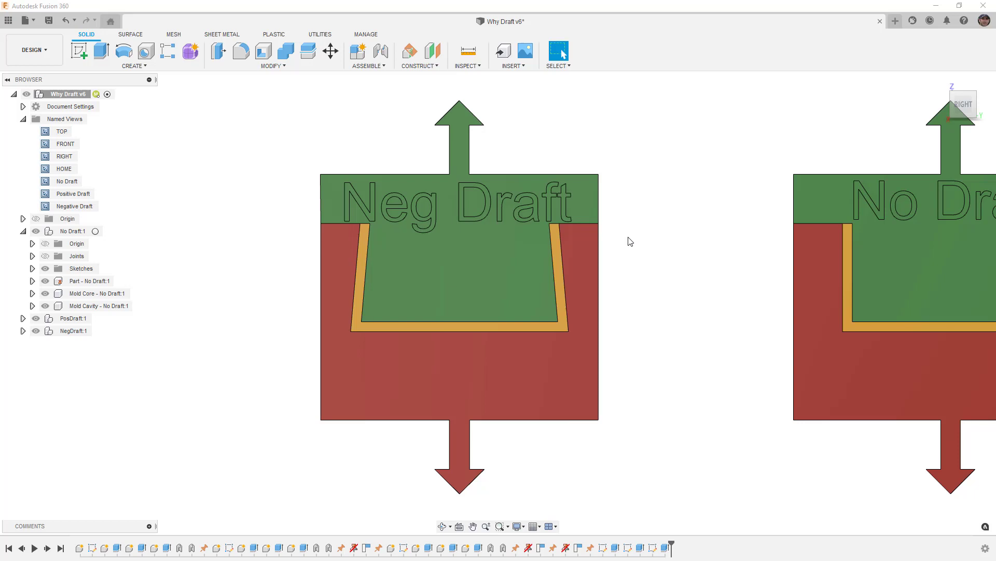
drag(526, 269, 522, 194)
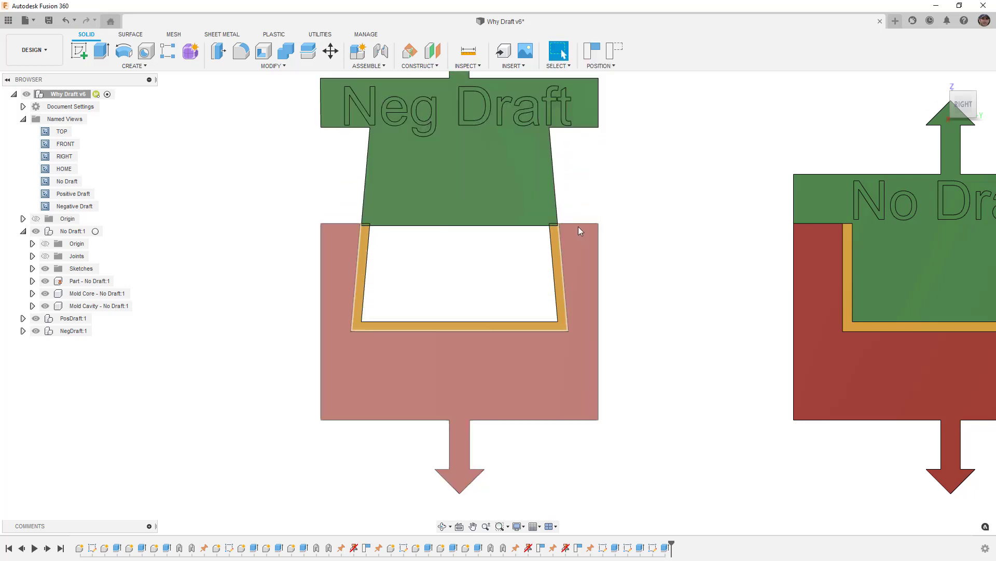
scroll(578, 226, up, 3)
scroll(558, 226, up, 5)
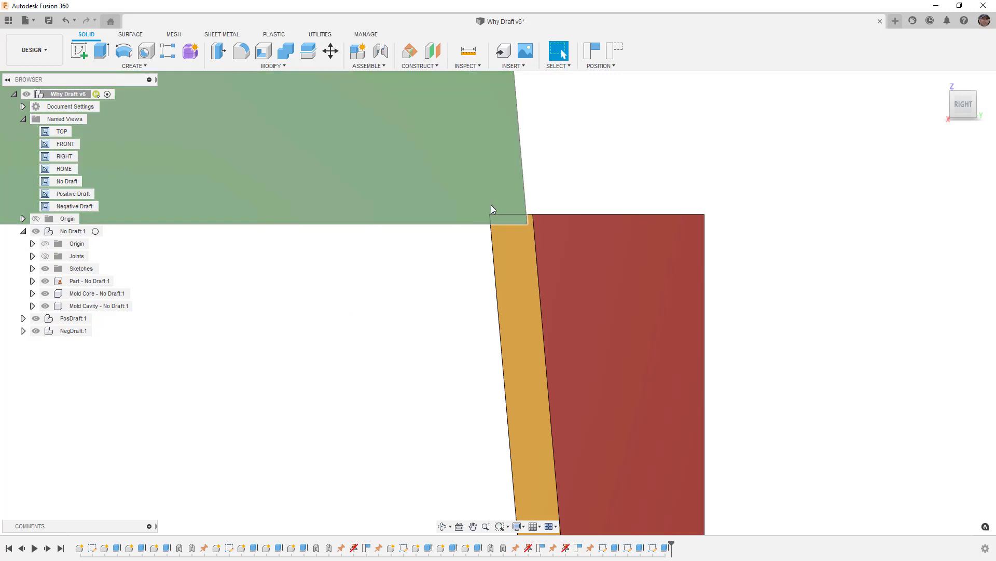
drag(488, 186, 497, 274)
scroll(519, 268, down, 5)
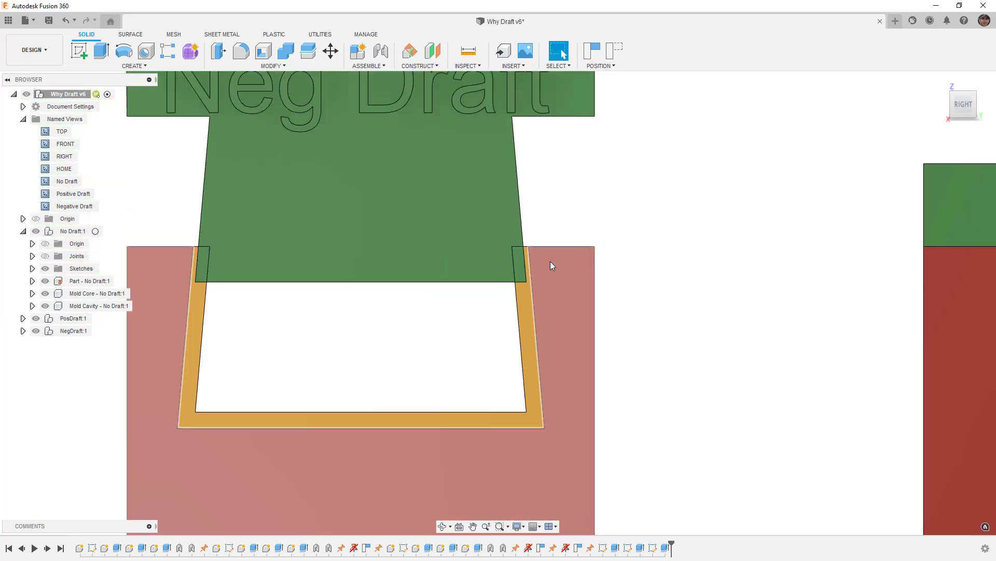
key(ctrl+z)
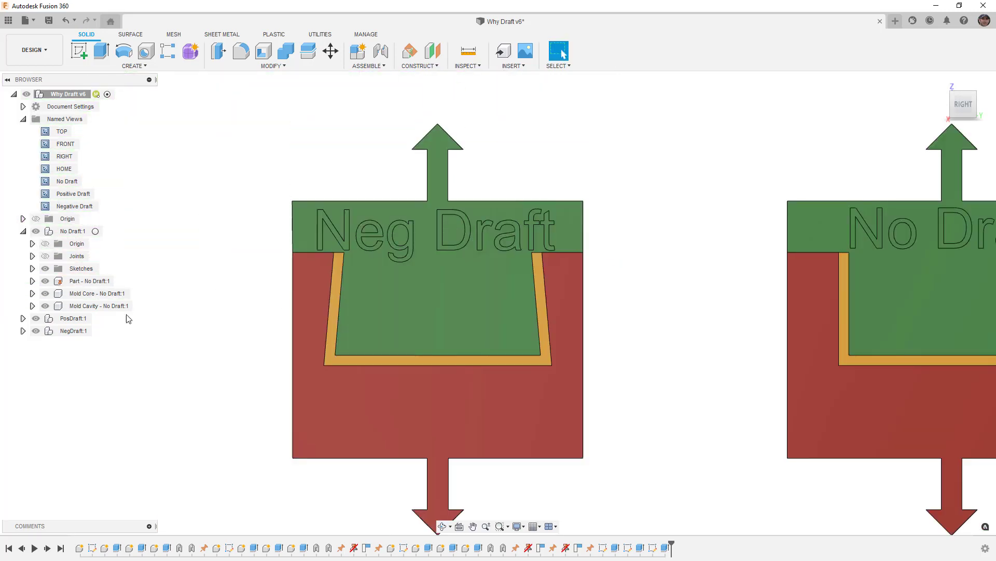
Hide and reshow the part inside the NegDraft component, and test small movements of its core and cavity
click(23, 231)
click(23, 255)
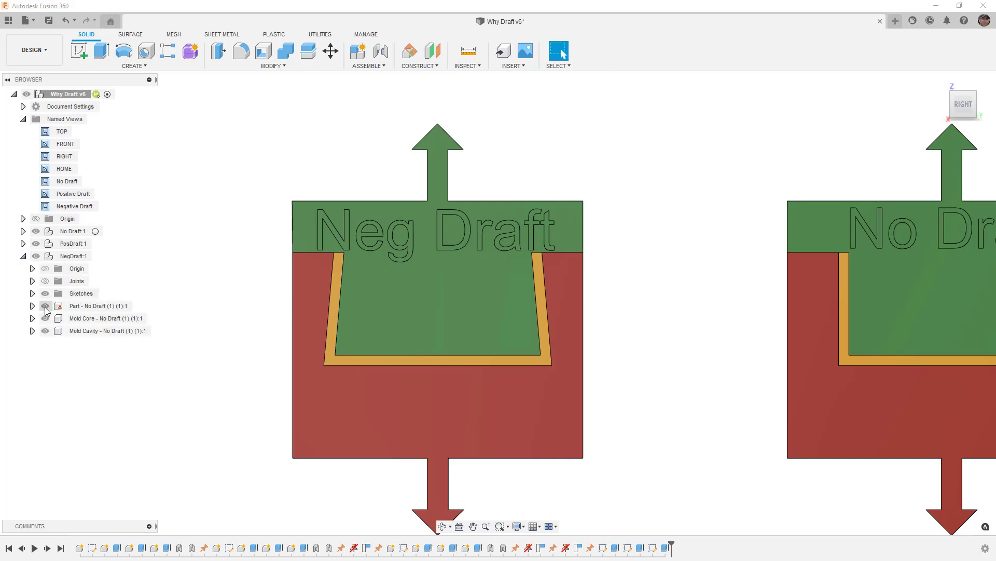
click(45, 306)
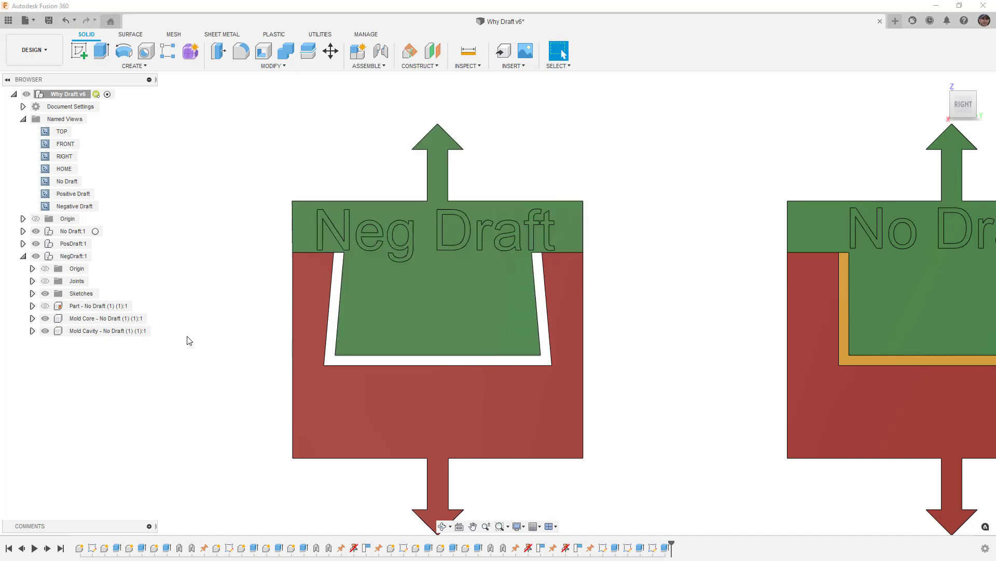
click(45, 306)
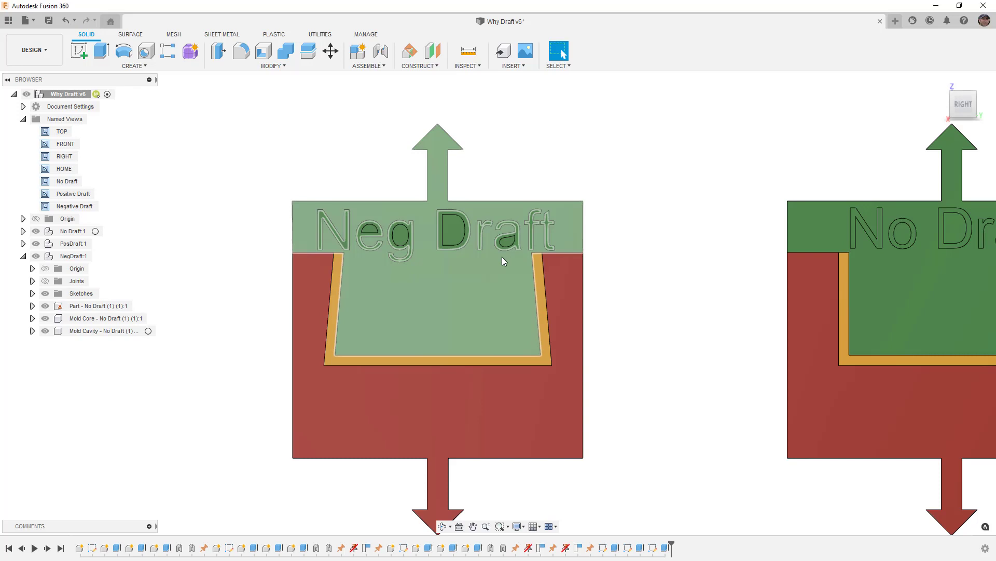
drag(502, 256, 496, 279)
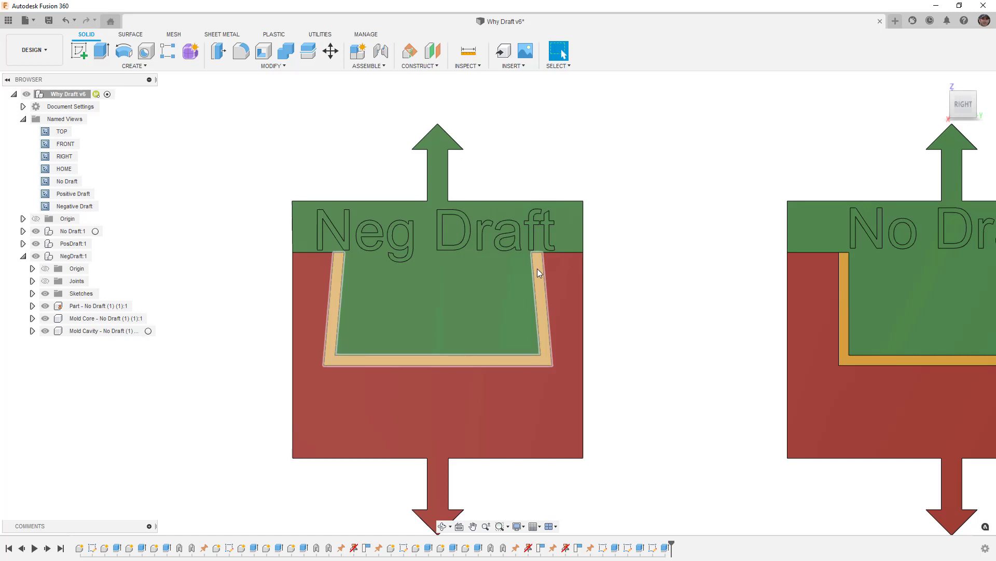
drag(562, 267, 571, 260)
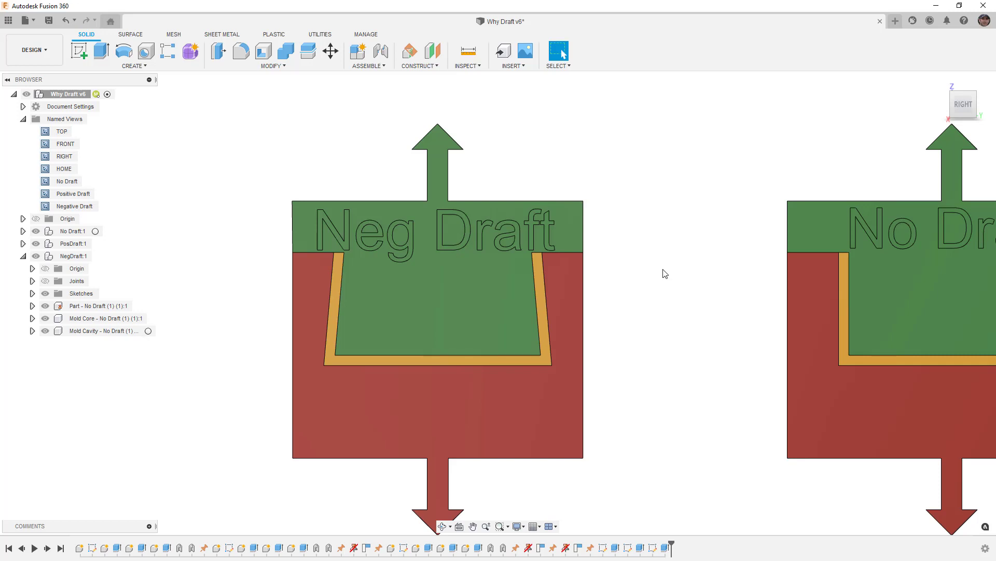
Restore the RIGHT named view and frame all three molds side by side, with the Named Views folder collapsed
double_click(65, 156)
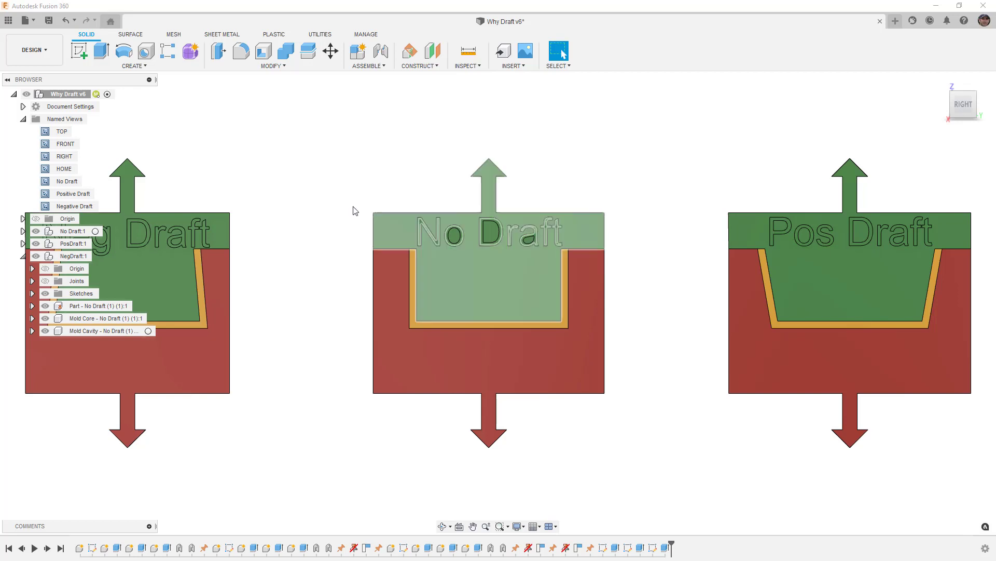
click(24, 121)
scroll(639, 208, down, 3)
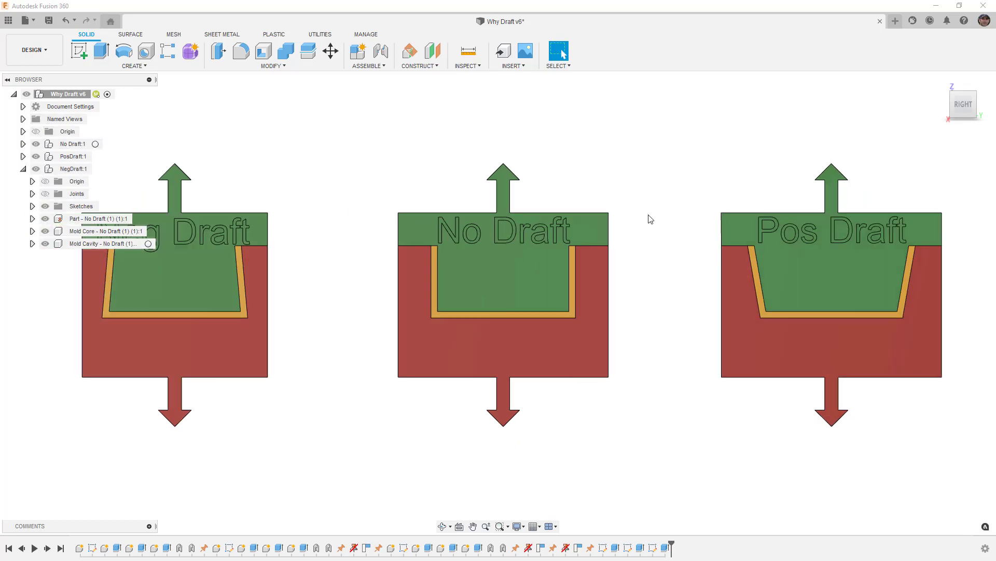
middle_drag(649, 219, 637, 264)
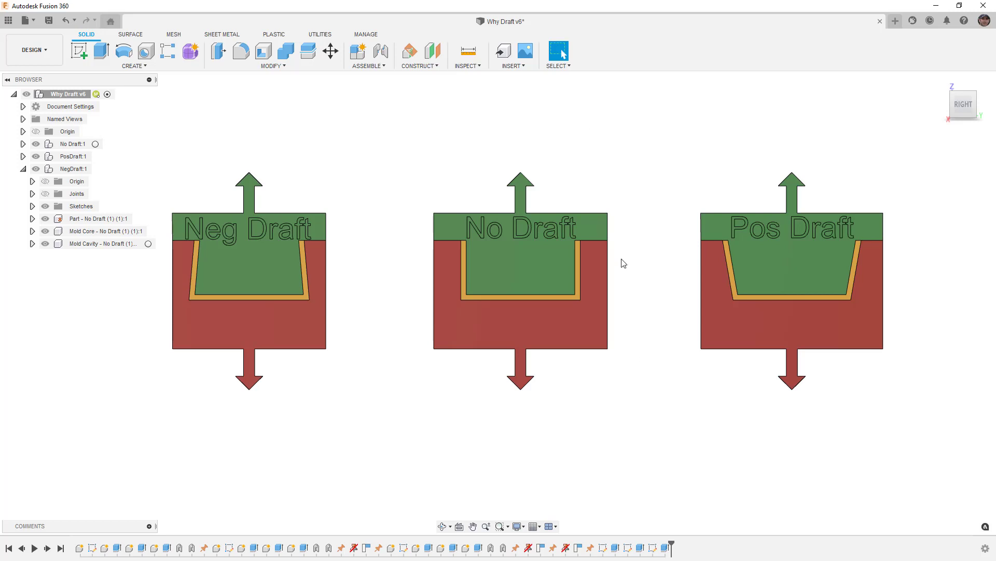
click(269, 36)
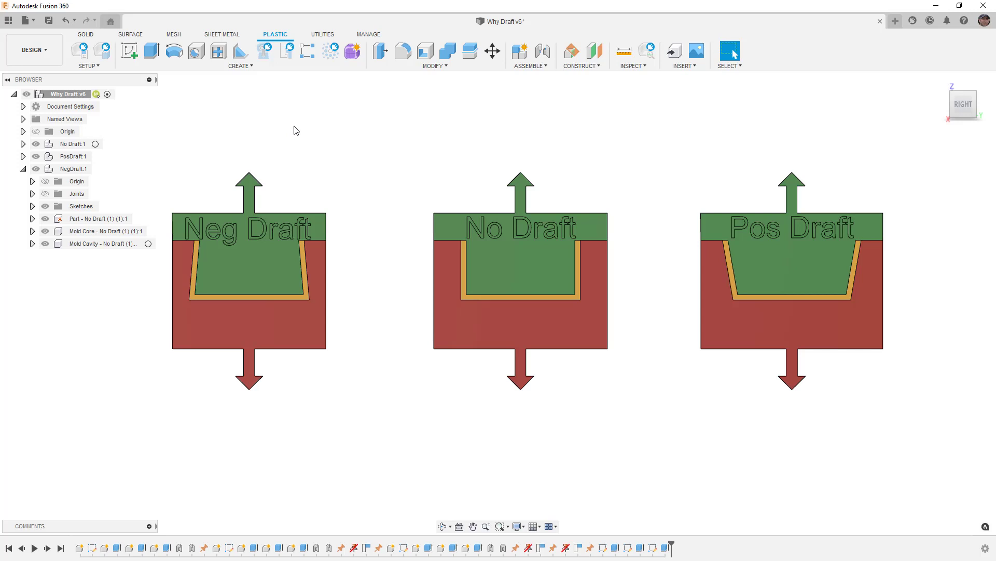
click(87, 35)
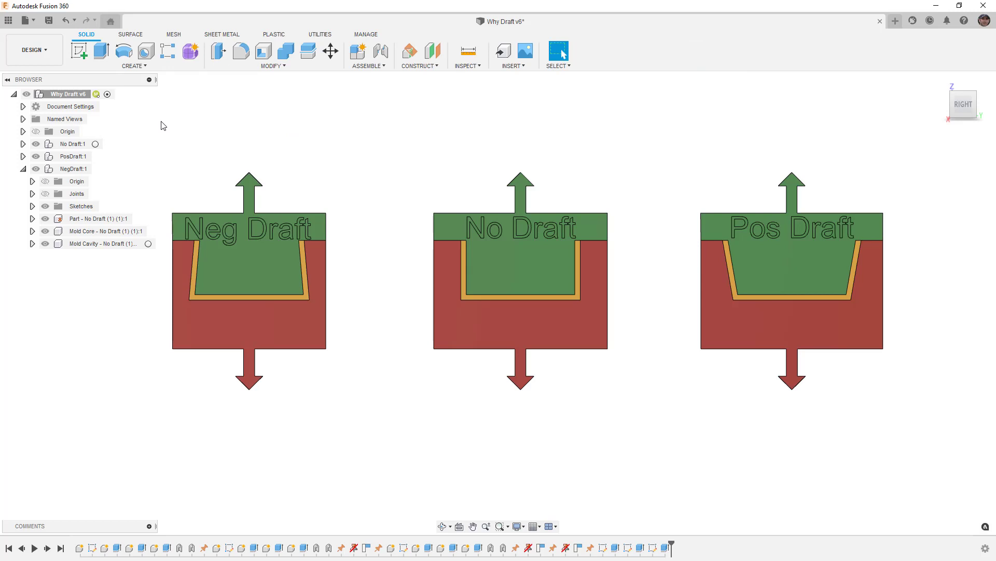
click(132, 35)
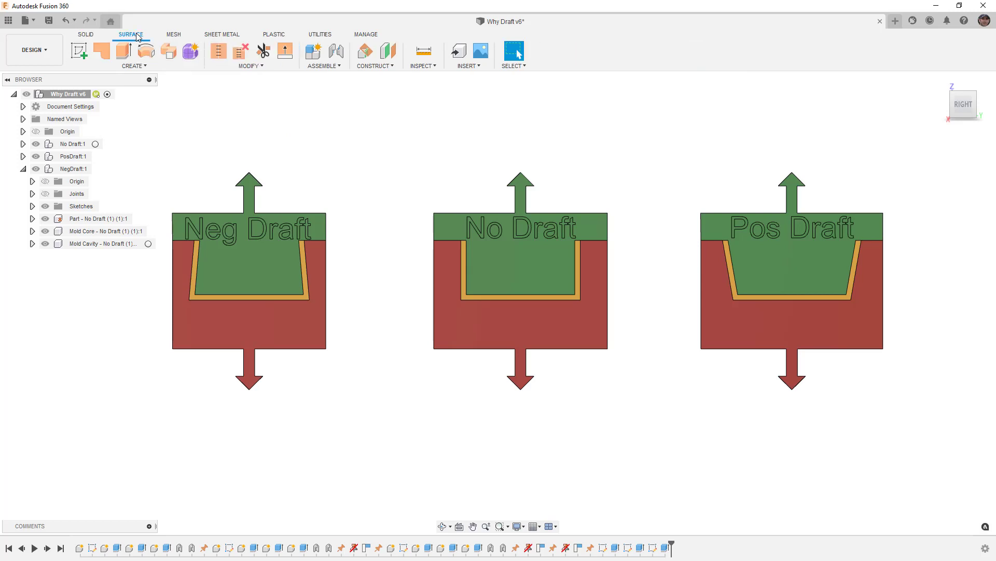
click(87, 35)
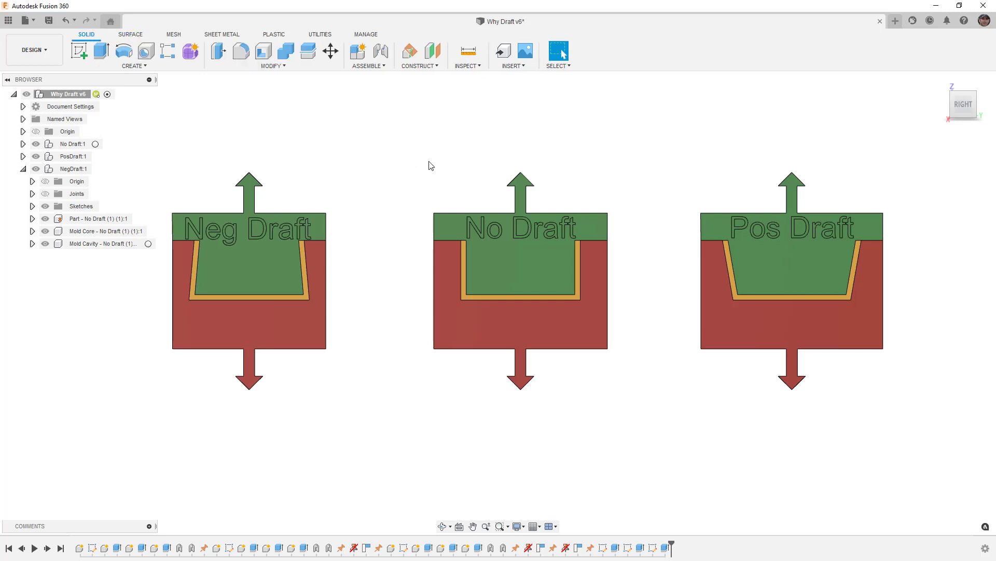